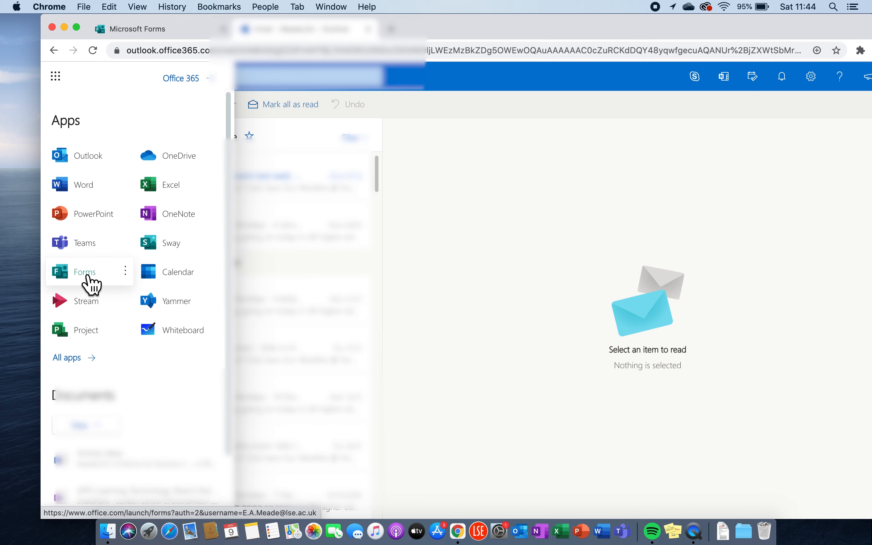
Step: Open Forms from the Office 365 apps and create a new blank form
left_click(88, 276)
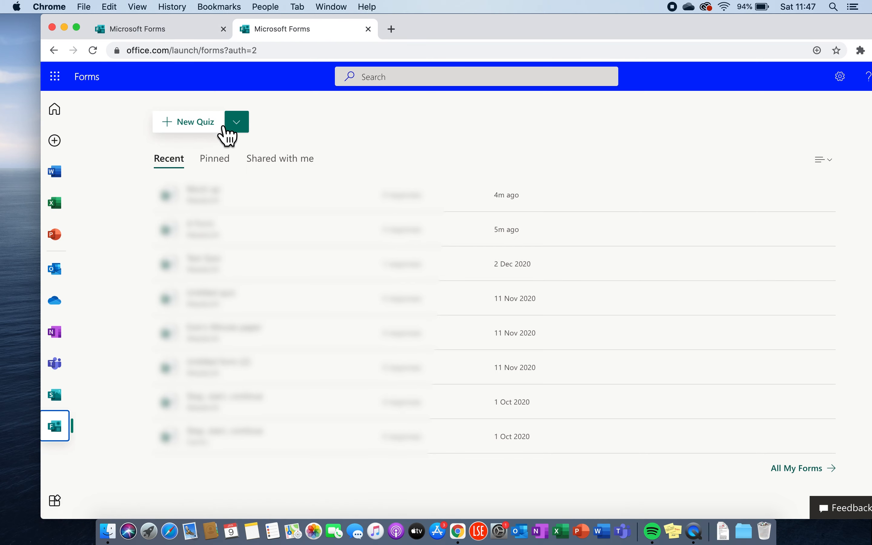
left_click(238, 124)
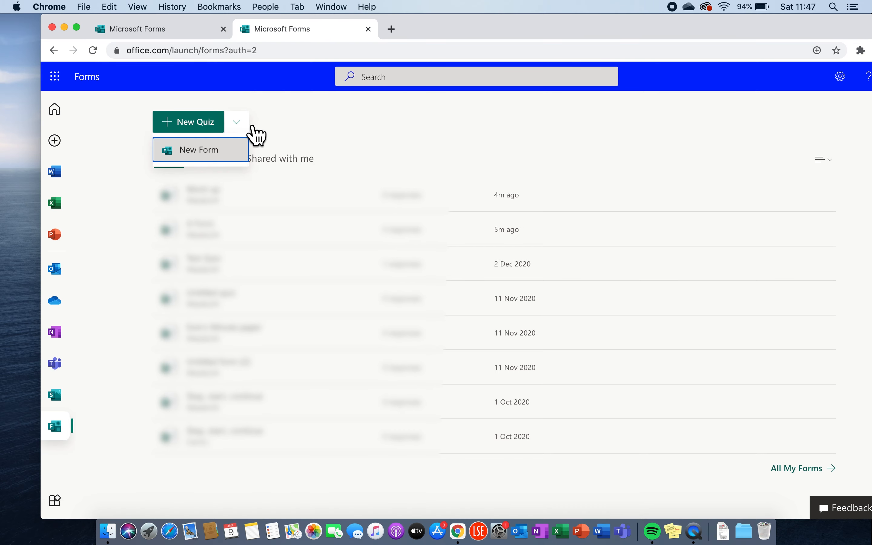
left_click(219, 155)
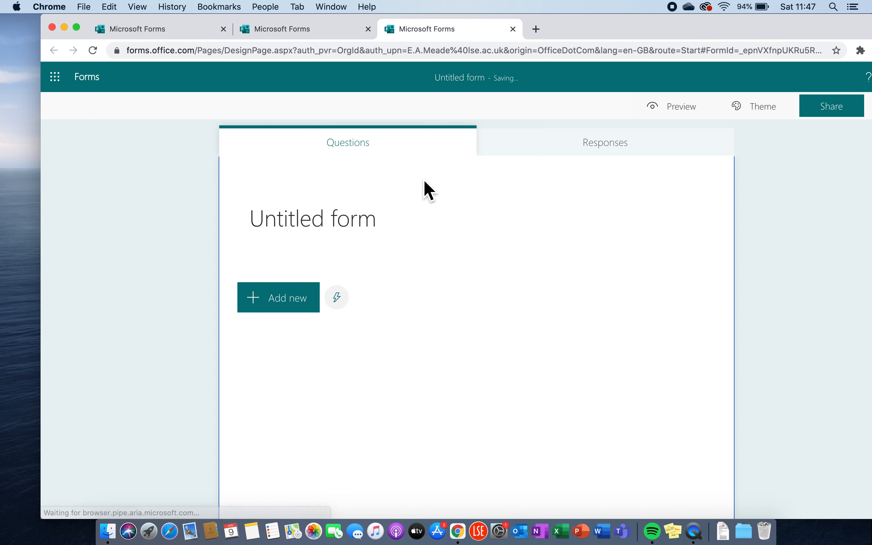
Step: Title the new form "Class Reflection"
left_click(342, 233)
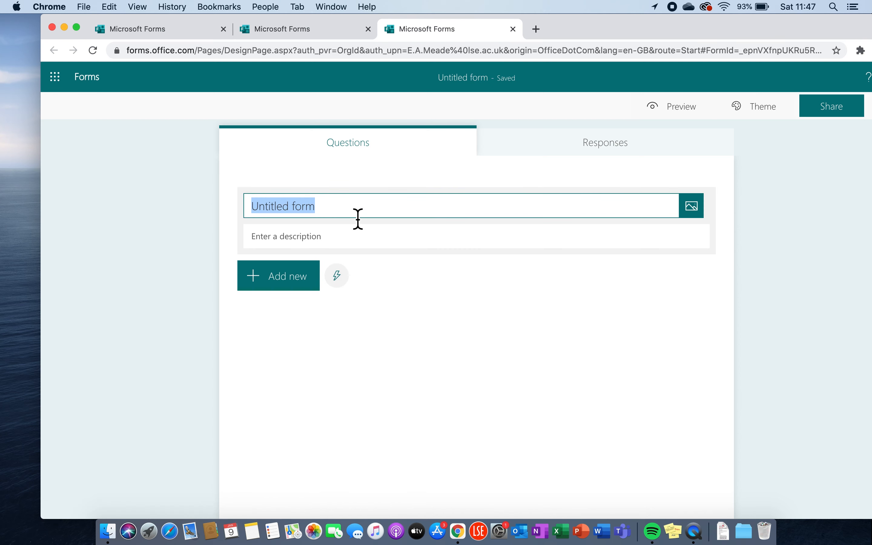
type("Clas")
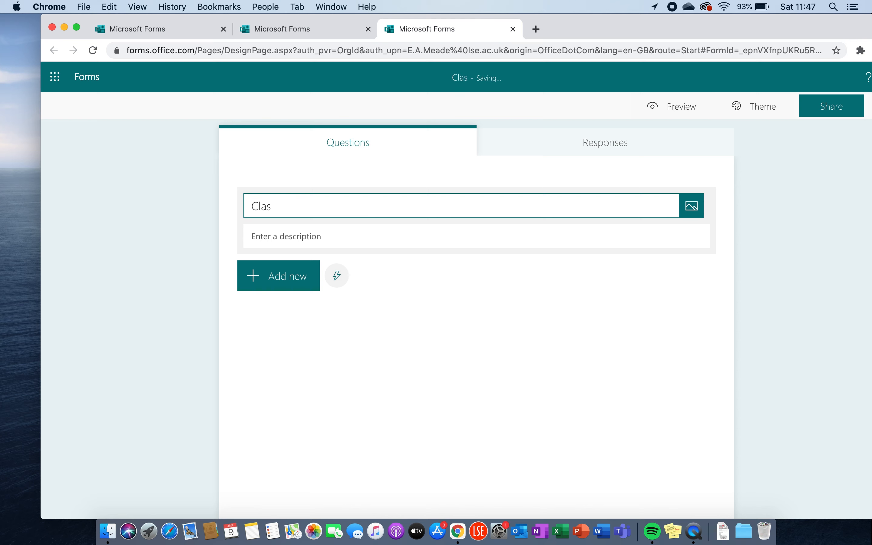
type("s Reflection")
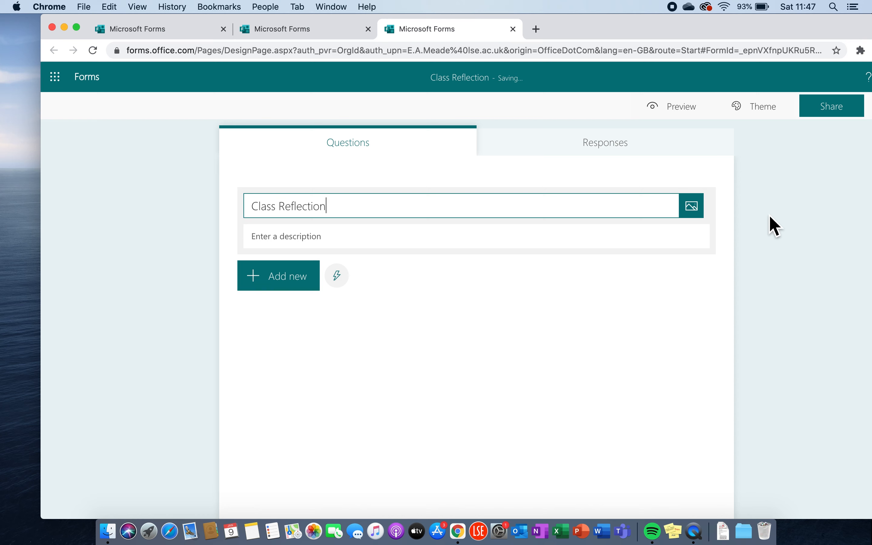
Step: Search Bing images for "reflection" and add the picture of a wooden mannequin touching a mirror to the form title
left_click(700, 210)
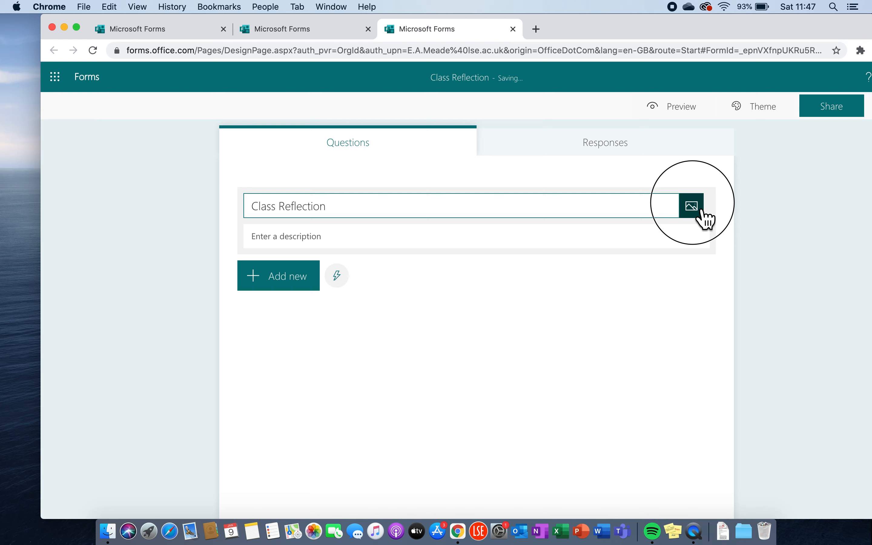
left_click(695, 197)
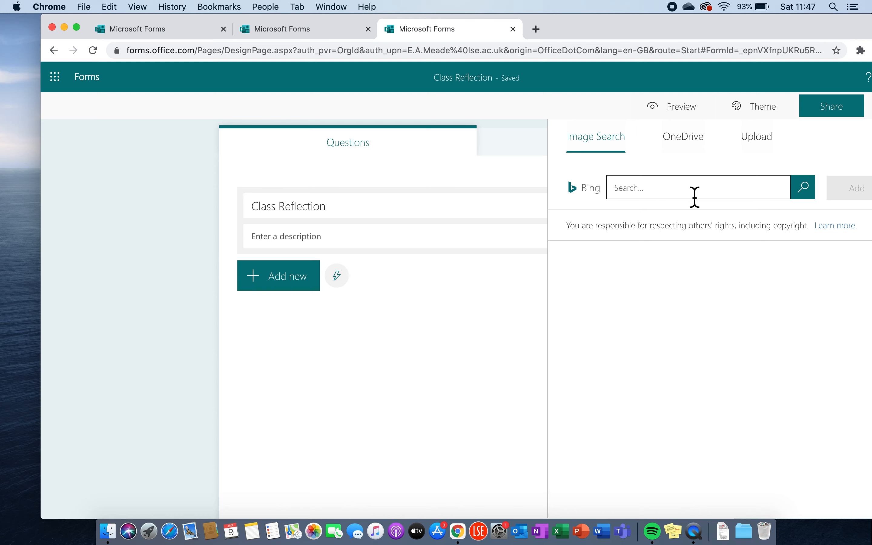
type("reflection")
left_click(801, 191)
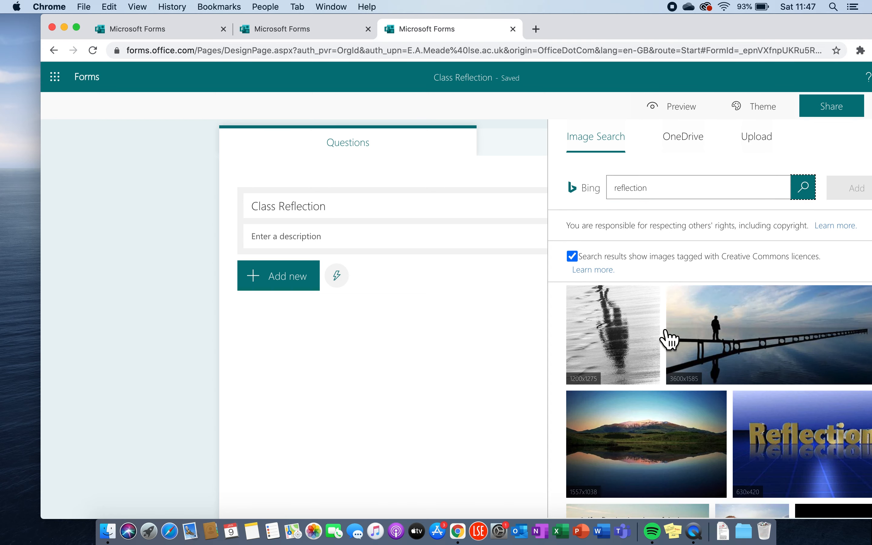
scroll(668, 337, "down", 3)
scroll(668, 338, "down", 10)
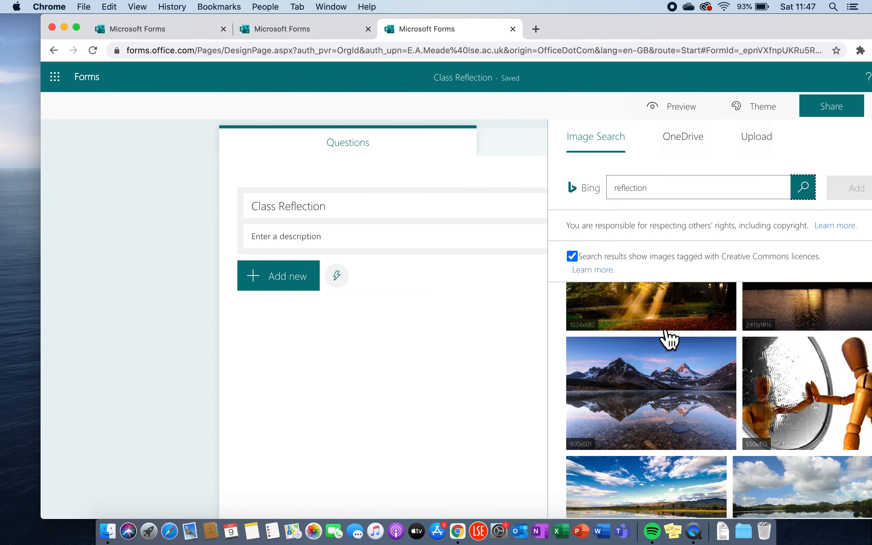
left_click(808, 405)
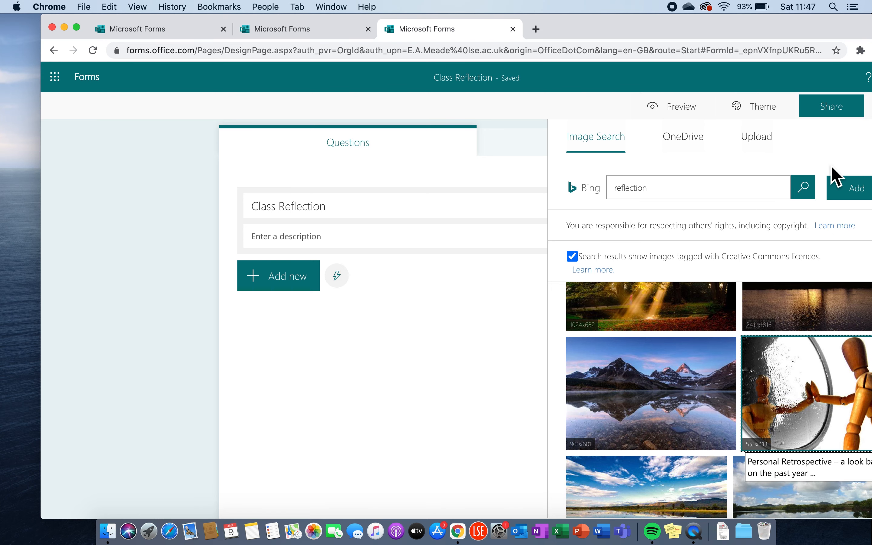
left_click(856, 188)
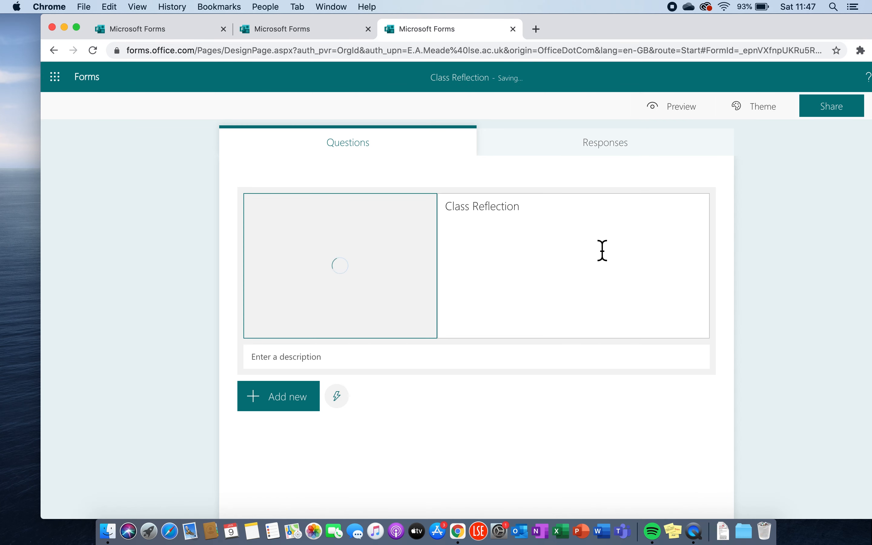
Step: Enter the description "Please take five minutes at end of each class to write a short response to each of the questions below."
left_click(325, 291)
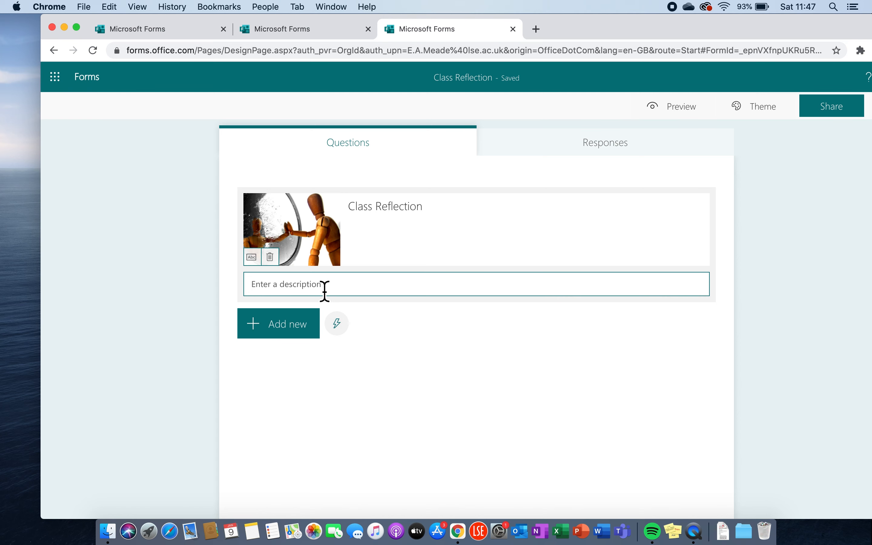
type("Please take five minutes at end of each class to write a short response to each of the questions below.")
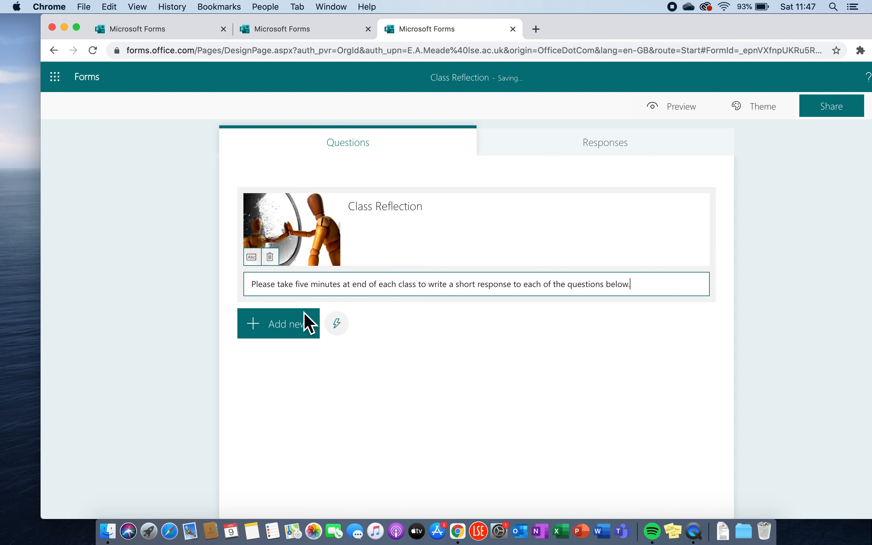
Step: Add a long-answer text question reading "The two most useful things I learned during this session were:"
left_click(296, 336)
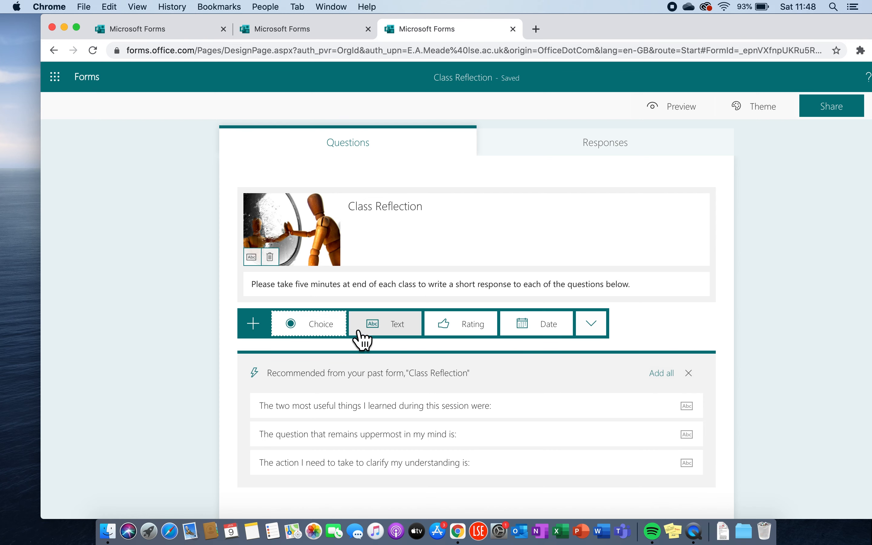
left_click(394, 330)
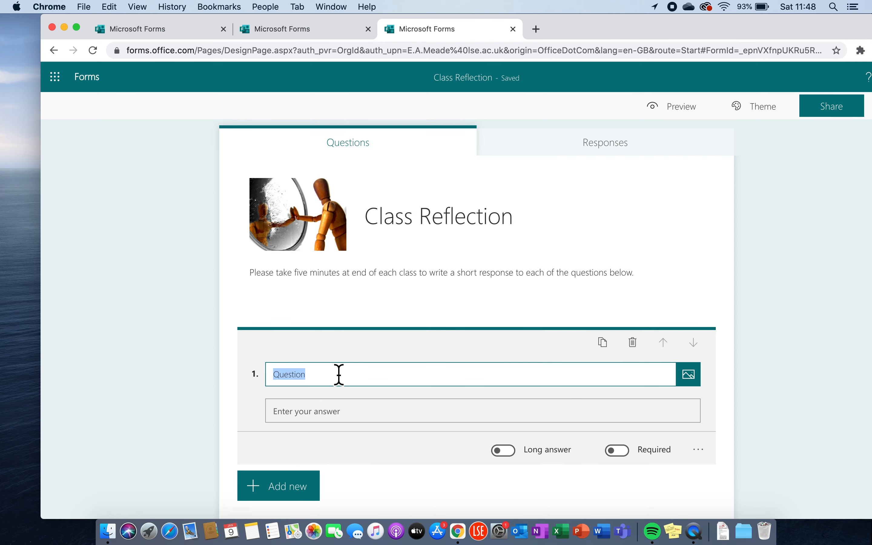
type("The two most useful things I learned during this session were:")
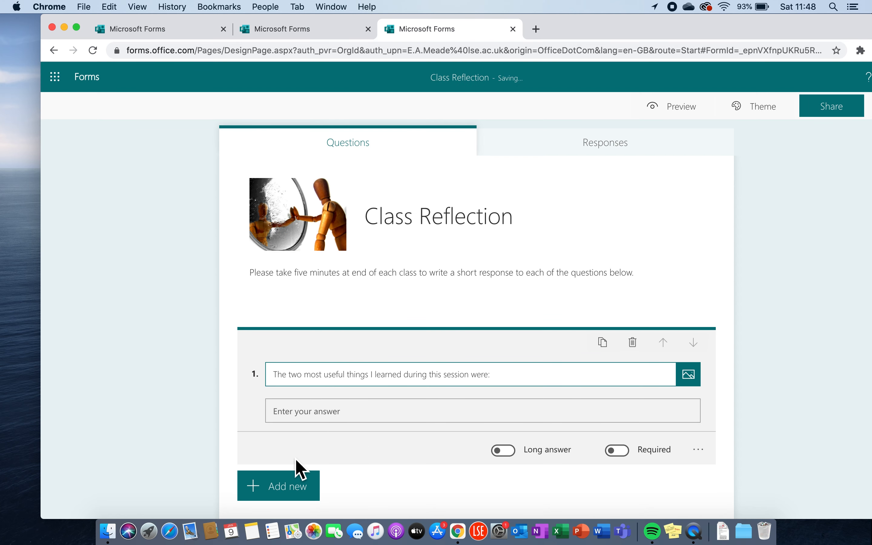
left_click(514, 451)
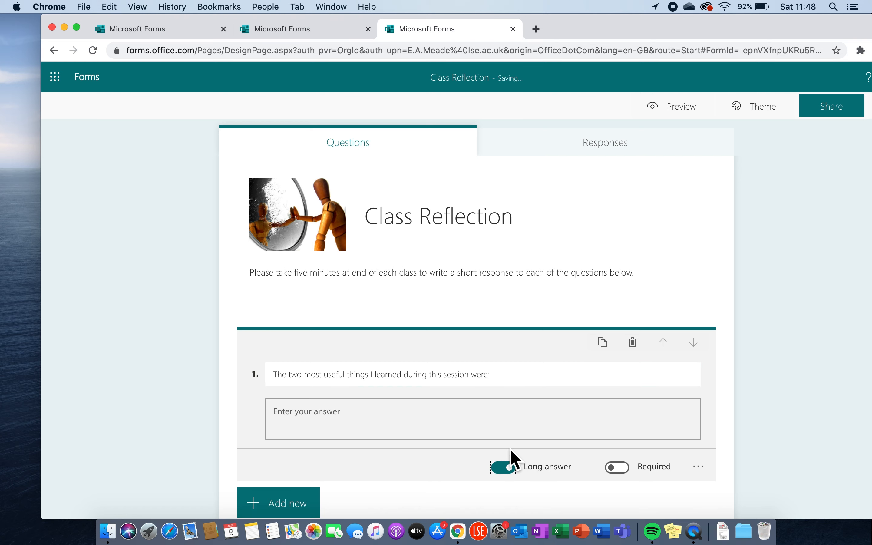
Step: Add a second long-answer text question reading "The question that remains uppermost in my mind is:"
scroll(301, 492, "down", 2)
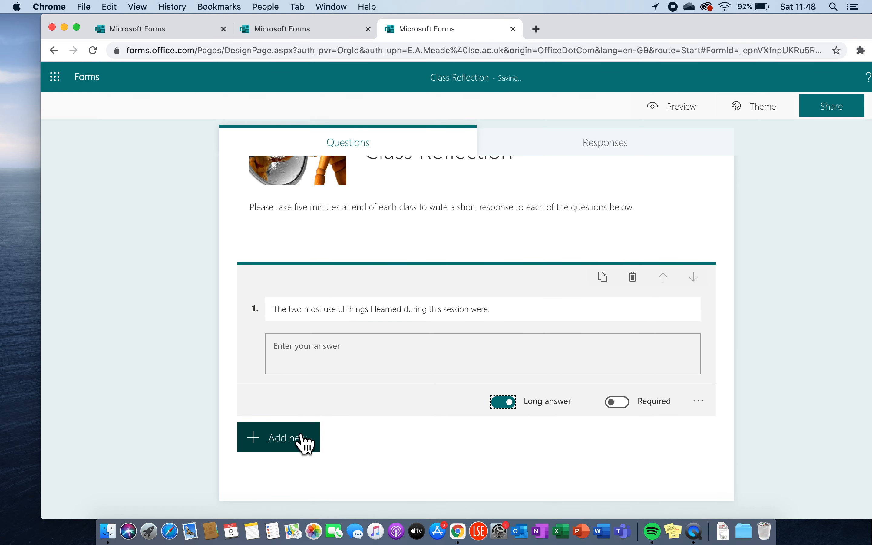
left_click(302, 442)
left_click(398, 448)
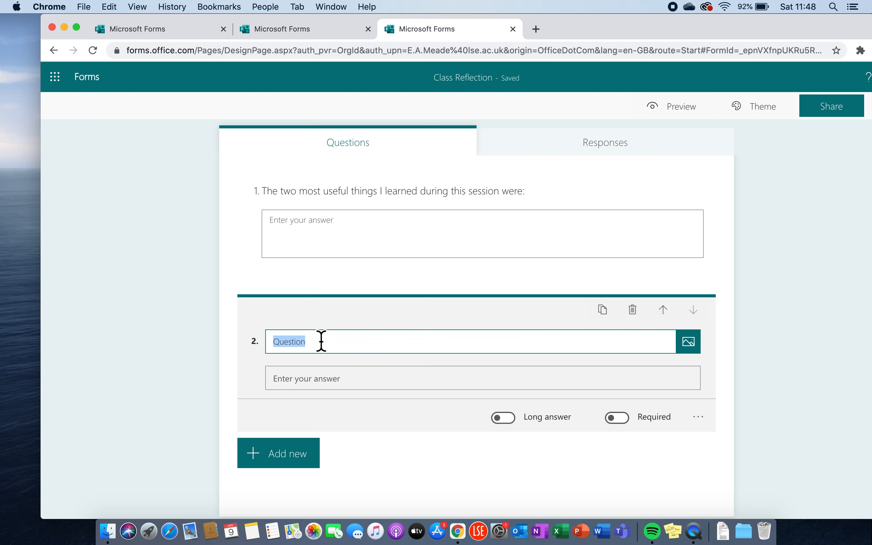
type("The question that remains uppermost in my mind is:")
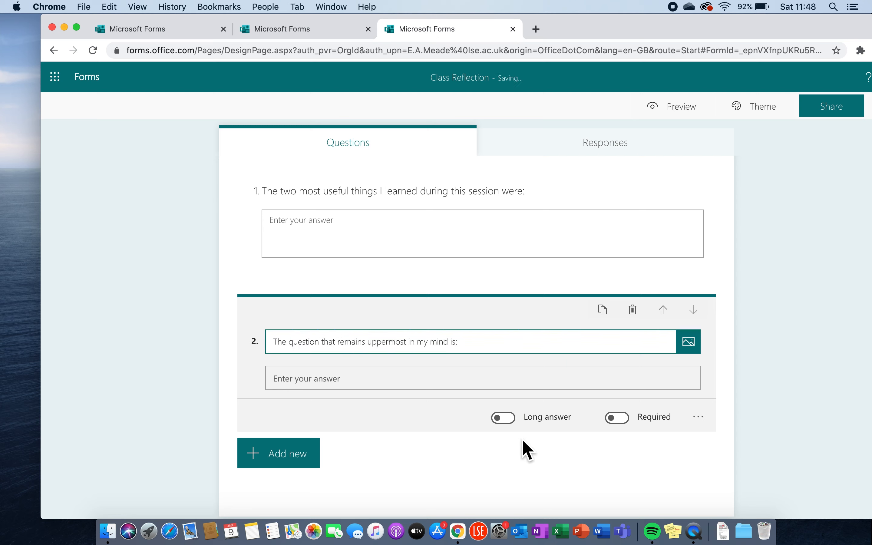
left_click(509, 418)
Step: Add a third long-answer text question reading "The action I need to take to clarify my understanding is:"
left_click(286, 471)
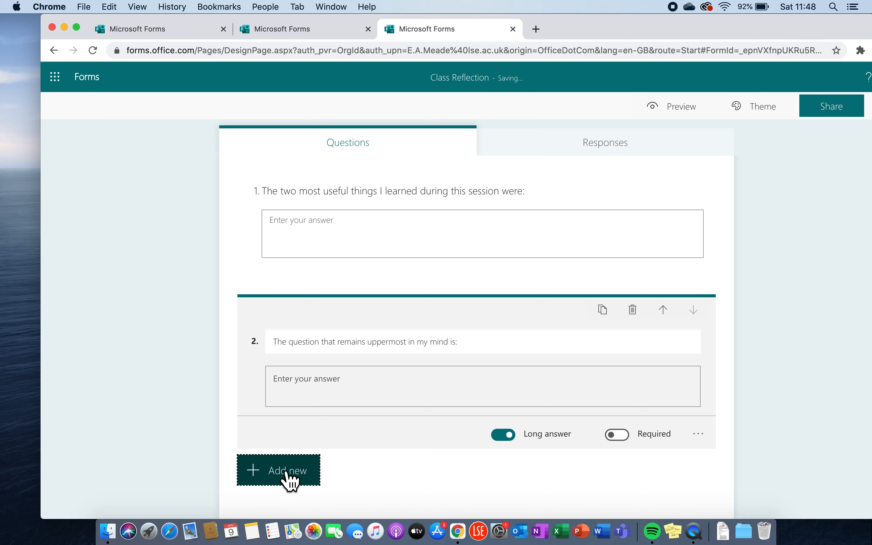
key("Tab")
key("Return")
type("The action I need to take to clarify my understanding is:")
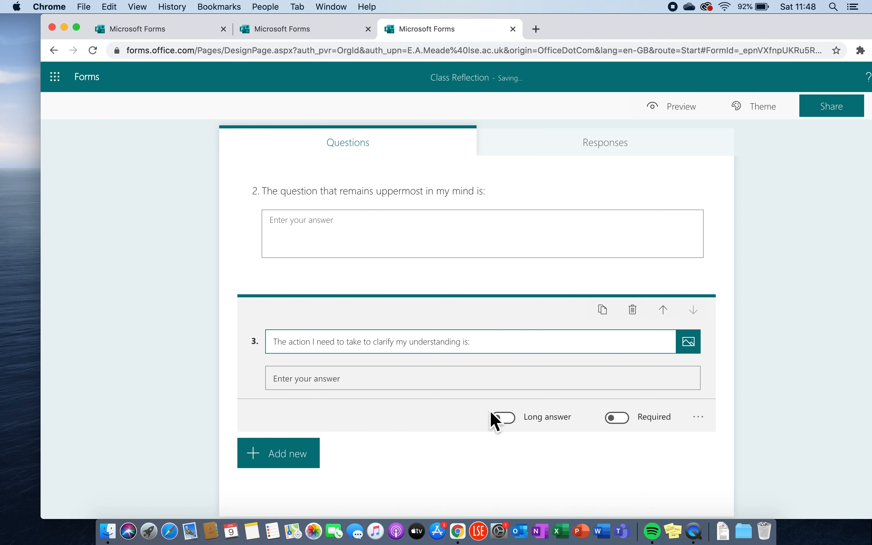
left_click(504, 418)
Step: Try the purple theme on the form and return it to the teal theme
scroll(366, 428, "down", 1)
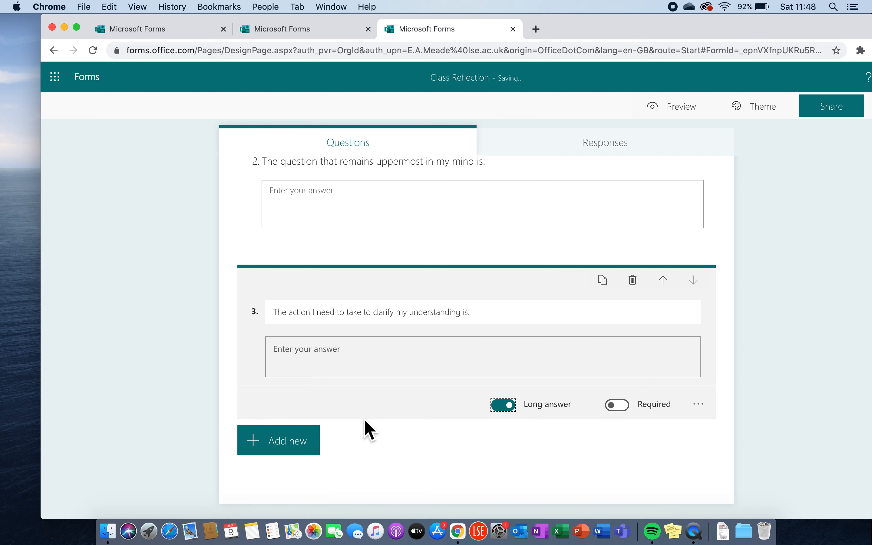
scroll(366, 420, "up", 6)
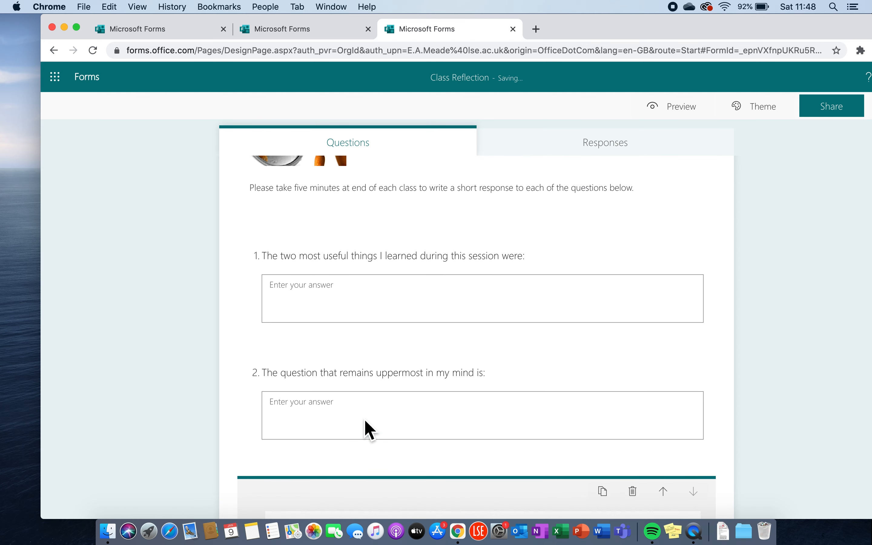
scroll(365, 428, "up", 2)
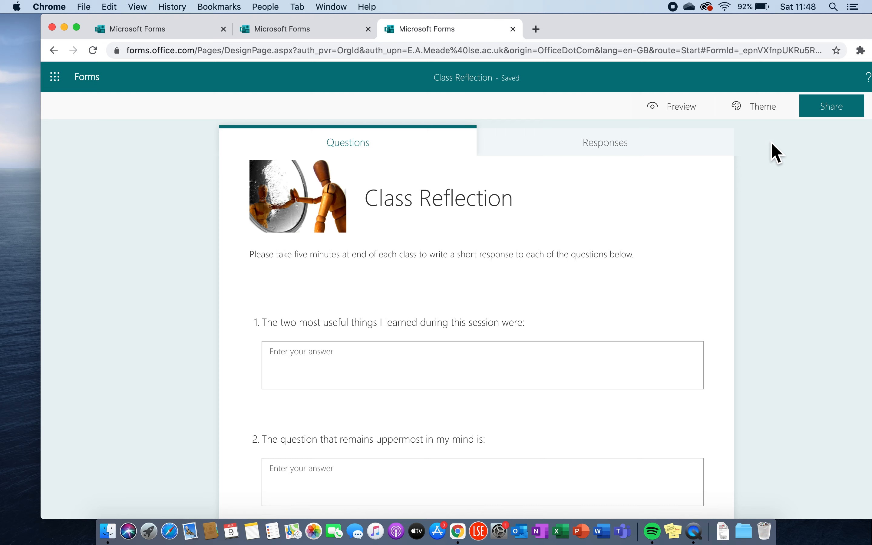
left_click(771, 112)
left_click(771, 155)
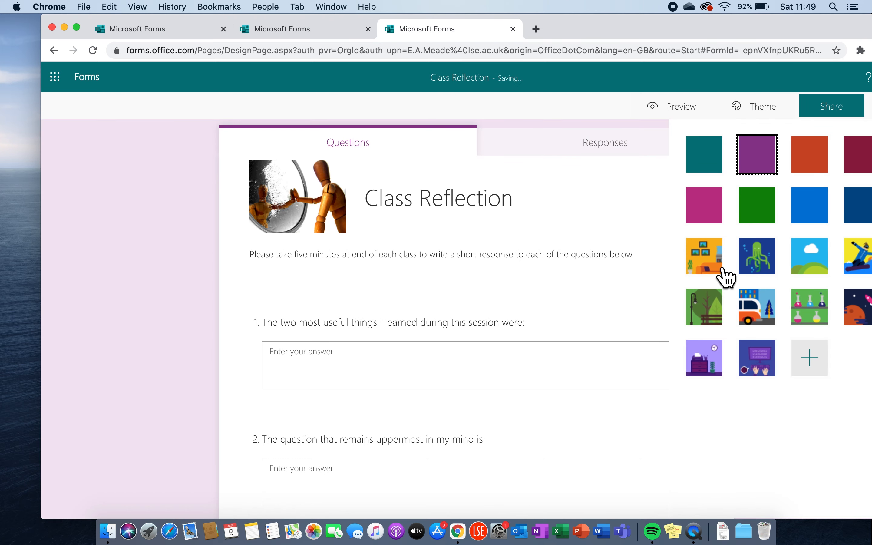
left_click(720, 165)
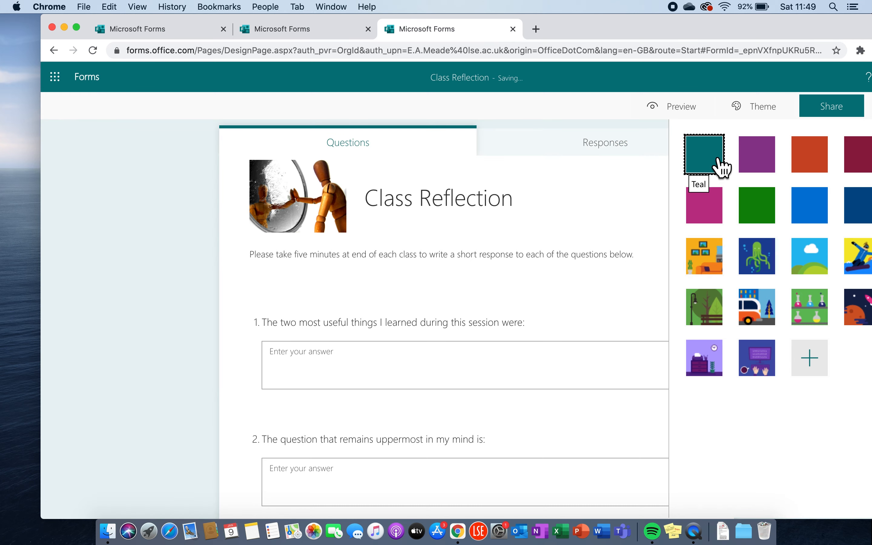
left_click(774, 116)
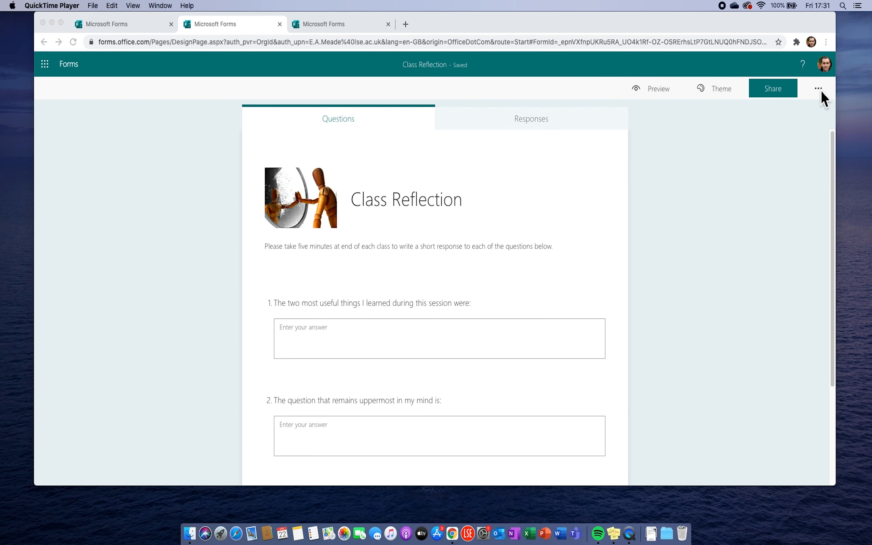
Step: Toggle the Record name option for organisation respondents in the form's settings
left_click(824, 94)
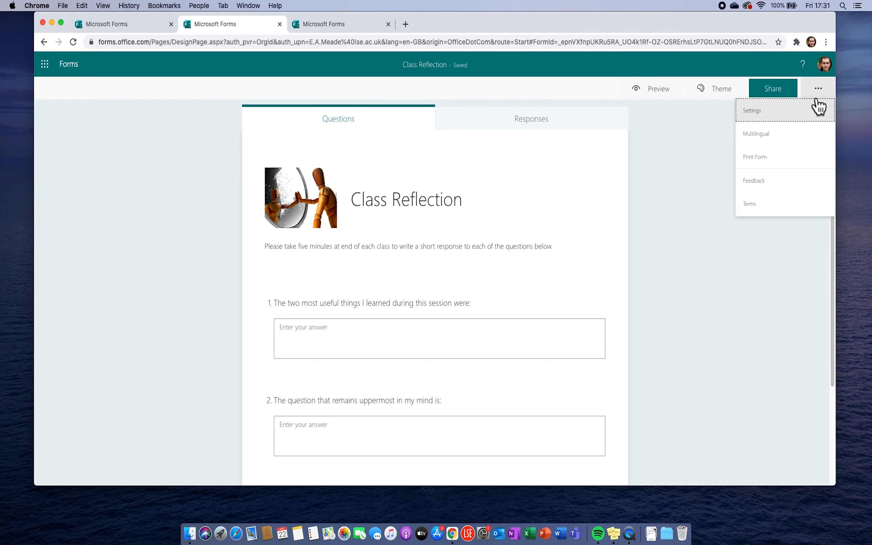
left_click(753, 114)
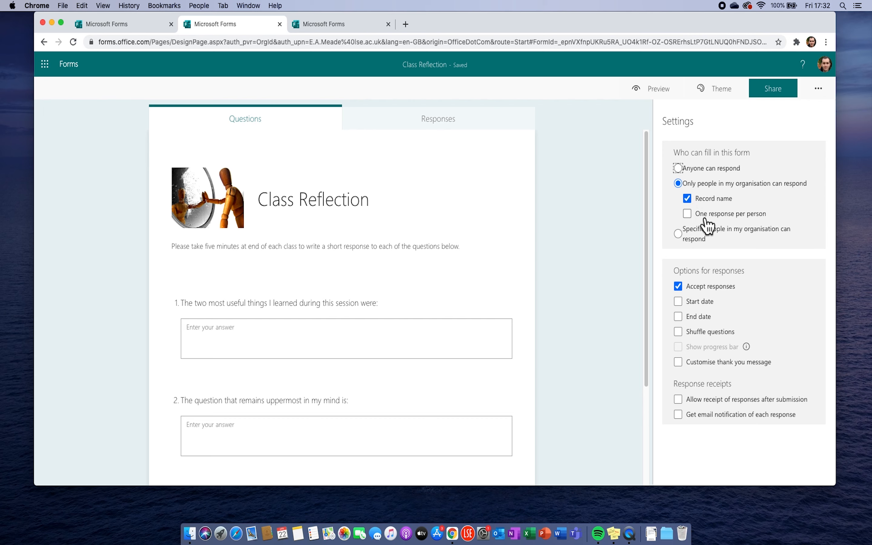
left_click(688, 198)
left_click(690, 200)
left_click(690, 200)
left_click(824, 95)
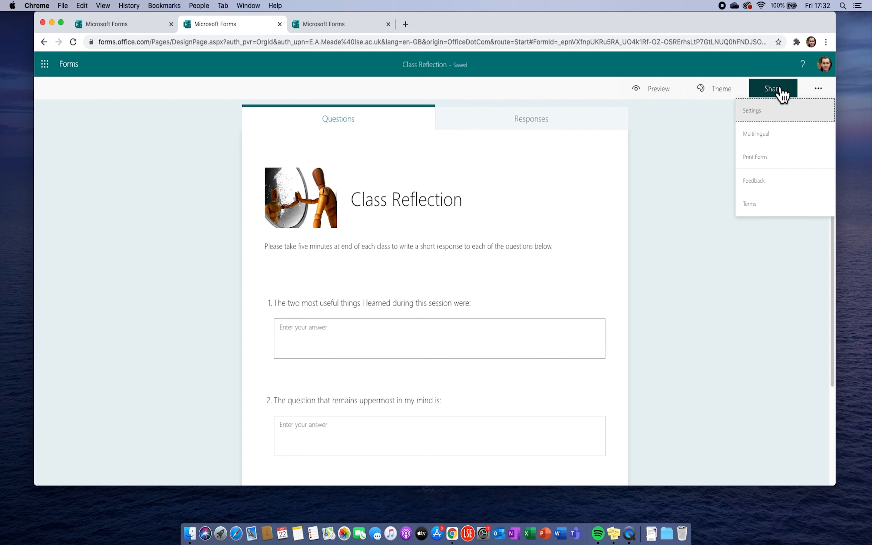
Step: Open the form's sharing options and select "Only people in my organisation can respond" as the audience
left_click(781, 94)
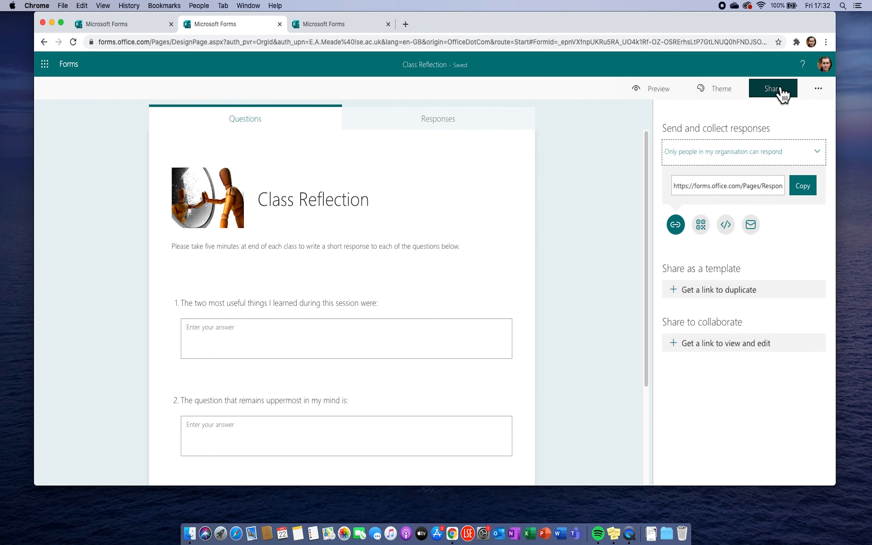
left_click(822, 163)
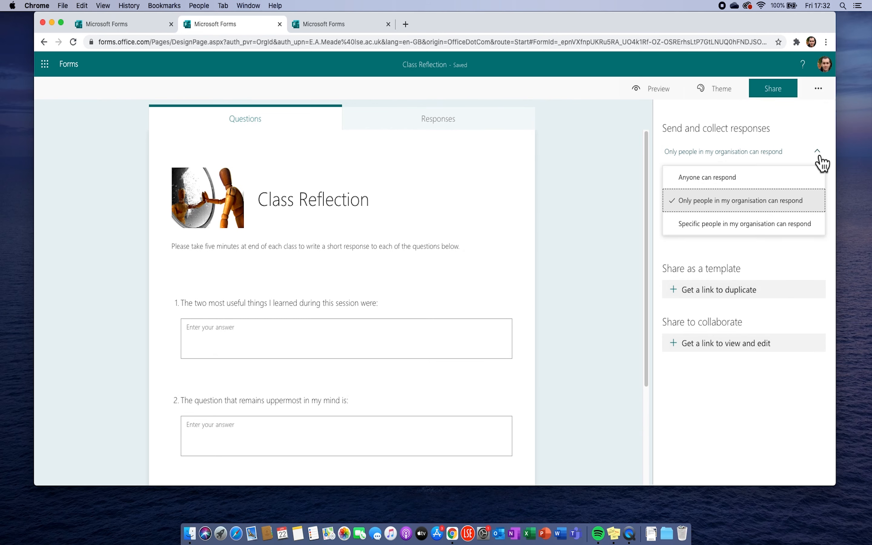
left_click(784, 206)
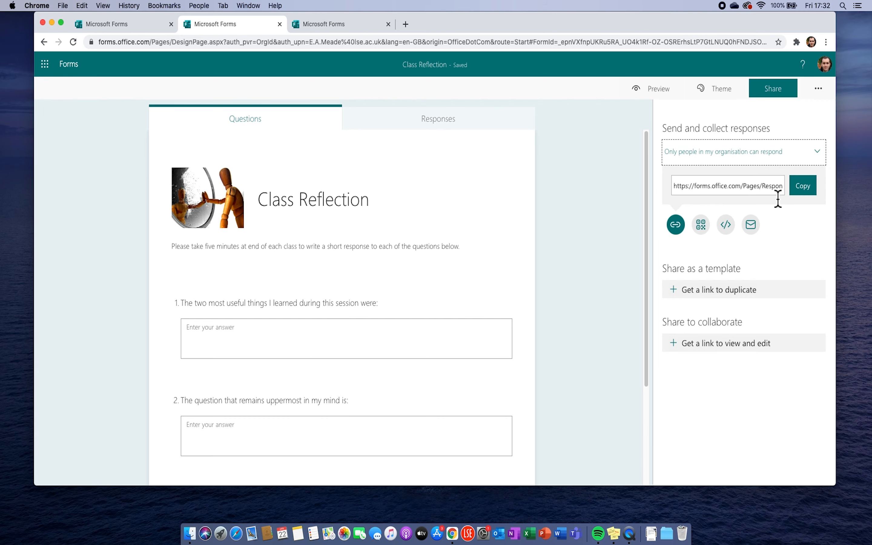
Step: View the form's embed code, return to the link sharing option and copy the form's response link
left_click(733, 230)
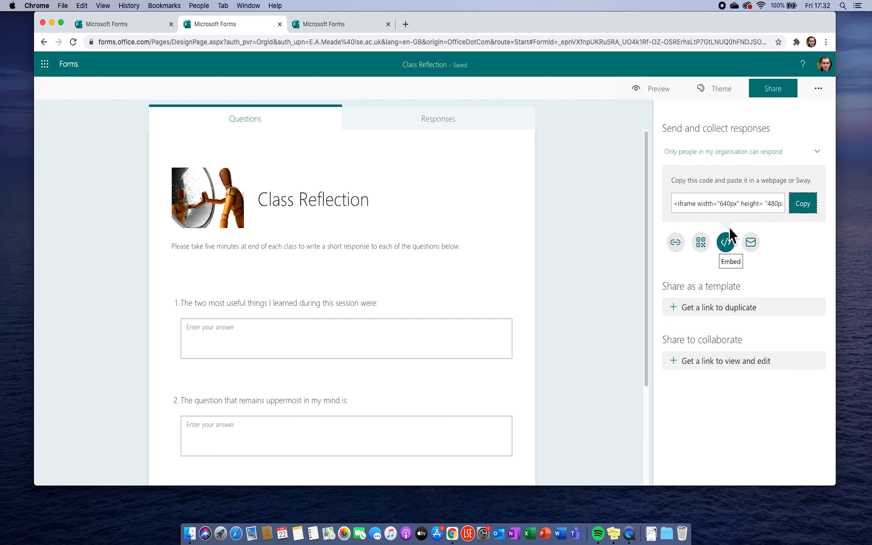
left_click(682, 247)
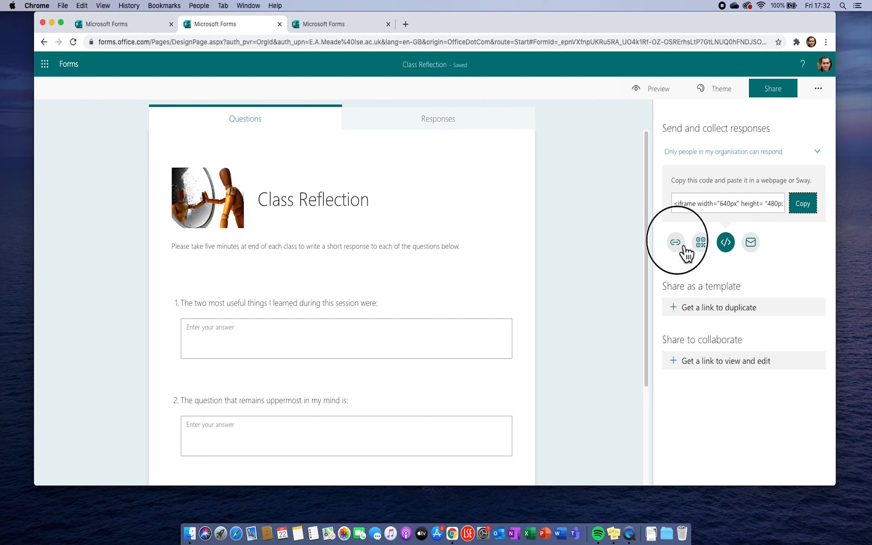
left_click(815, 196)
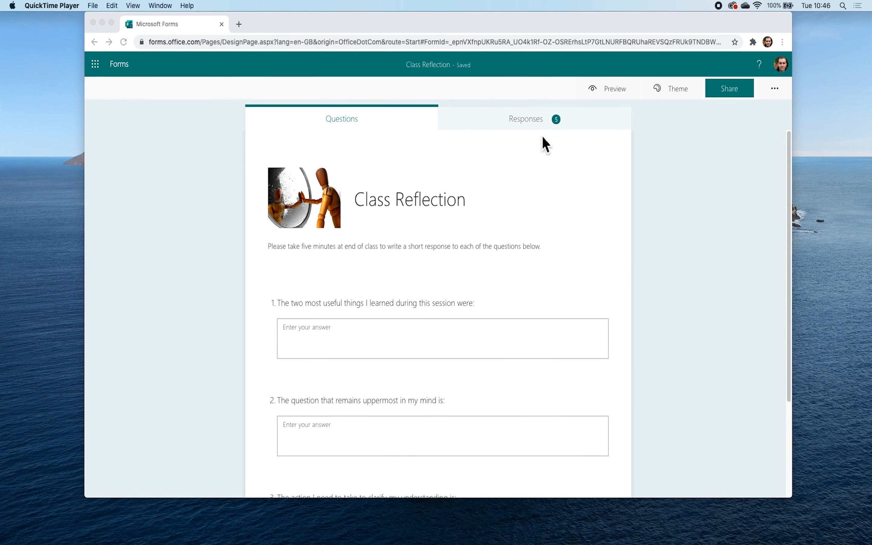
Step: Open the Class Reflection form's responses and look through the summary of answers to each question
left_click(532, 121)
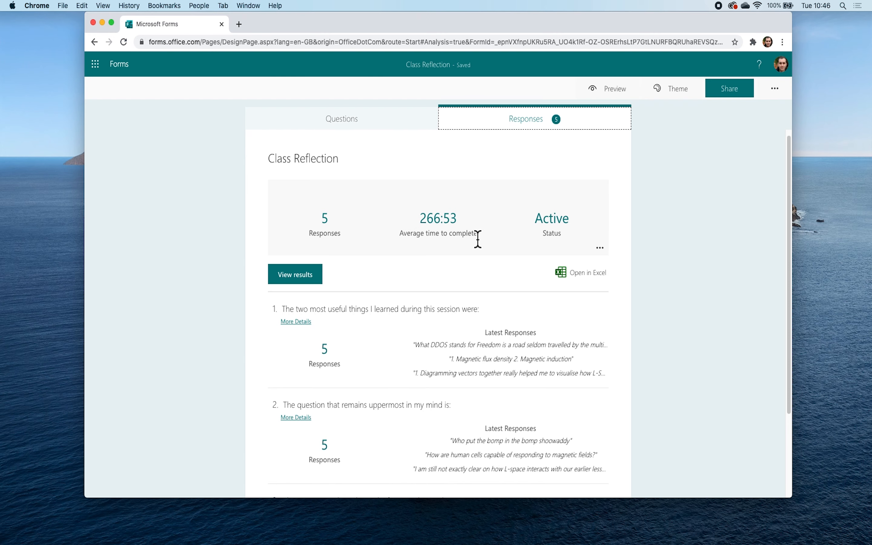
scroll(478, 239, "down", 1)
scroll(478, 238, "down", 1)
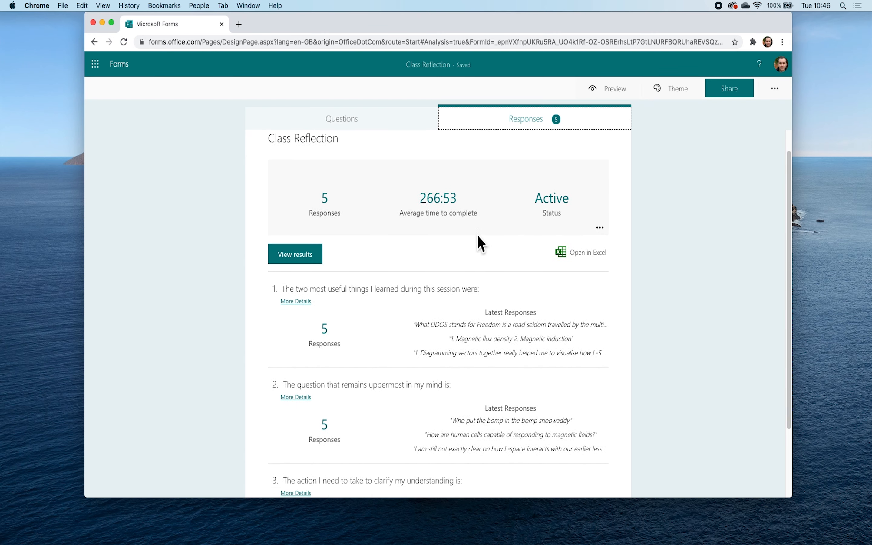
scroll(478, 236, "down", 1)
scroll(450, 239, "down", 2)
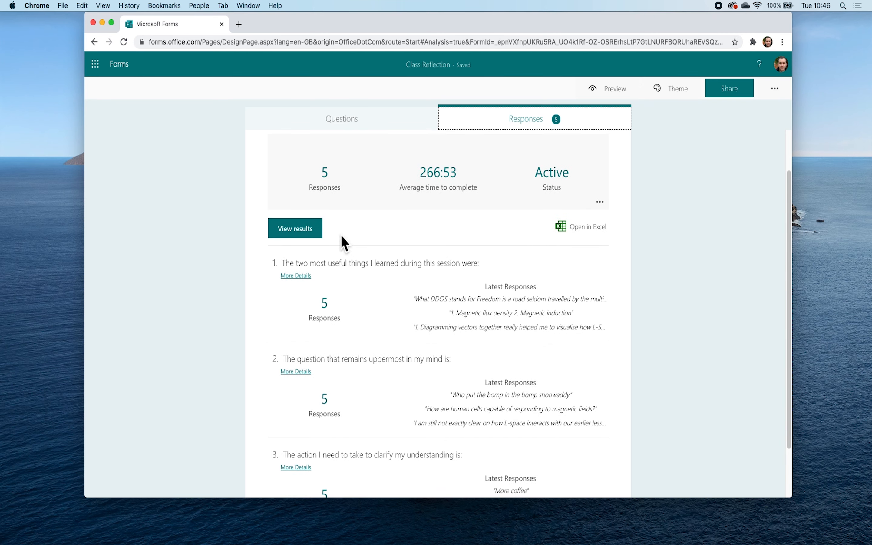
Step: View the individual results from respondent 1 through respondent 3 and return to the response summary
left_click(305, 235)
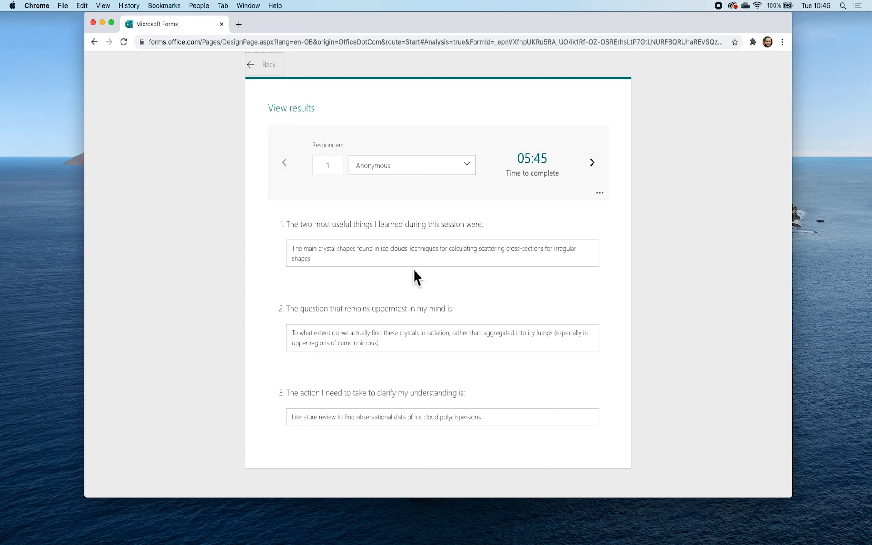
left_click(595, 165)
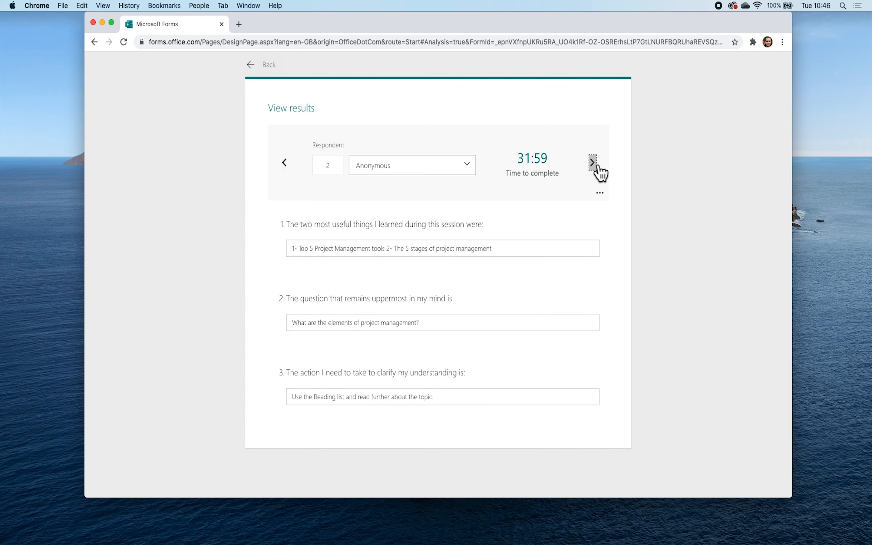
left_click(595, 165)
left_click(596, 167)
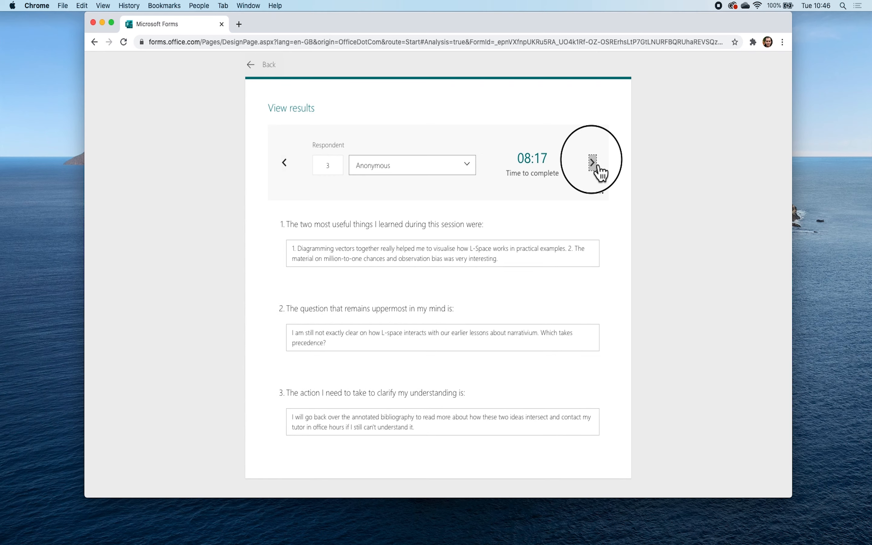
left_click(269, 68)
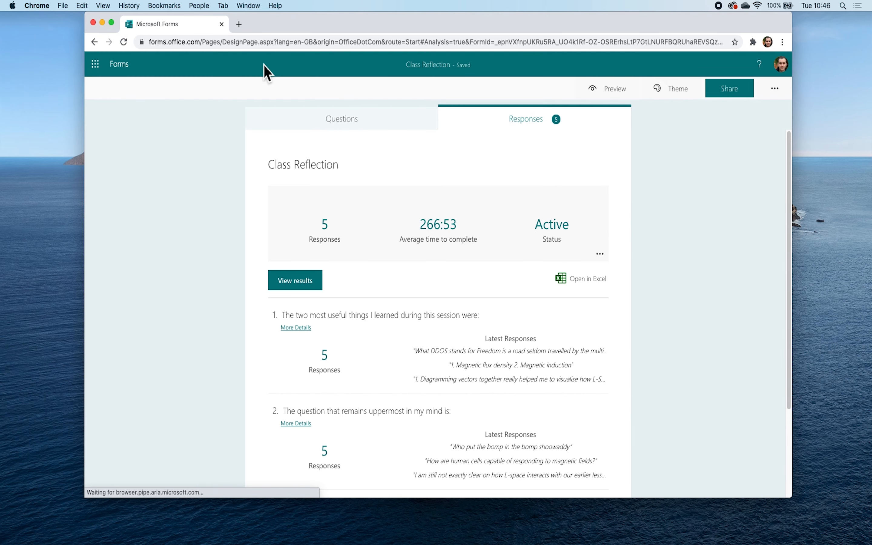
Step: View the full list of responses to question 1, "The two most useful things I learned during this session were:", and close it
scroll(395, 264, "down", 3)
scroll(396, 284, "down", 1)
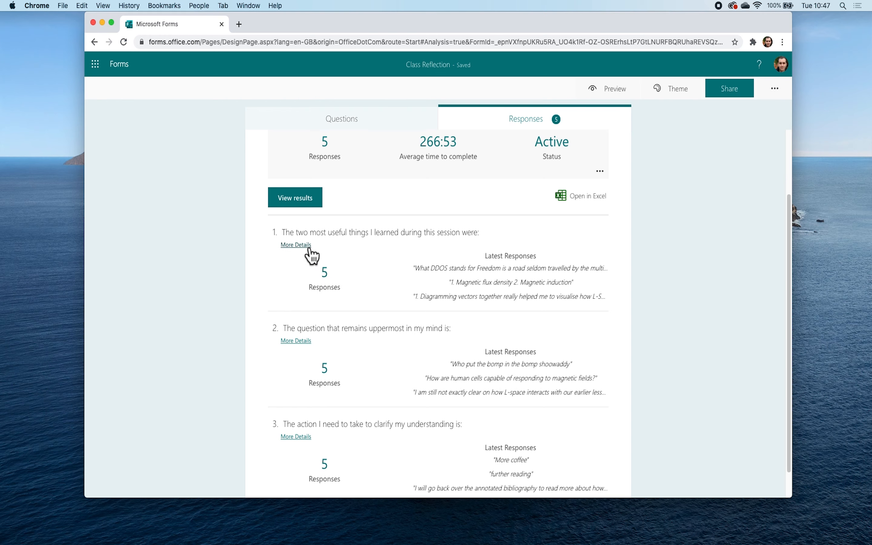
left_click(296, 245)
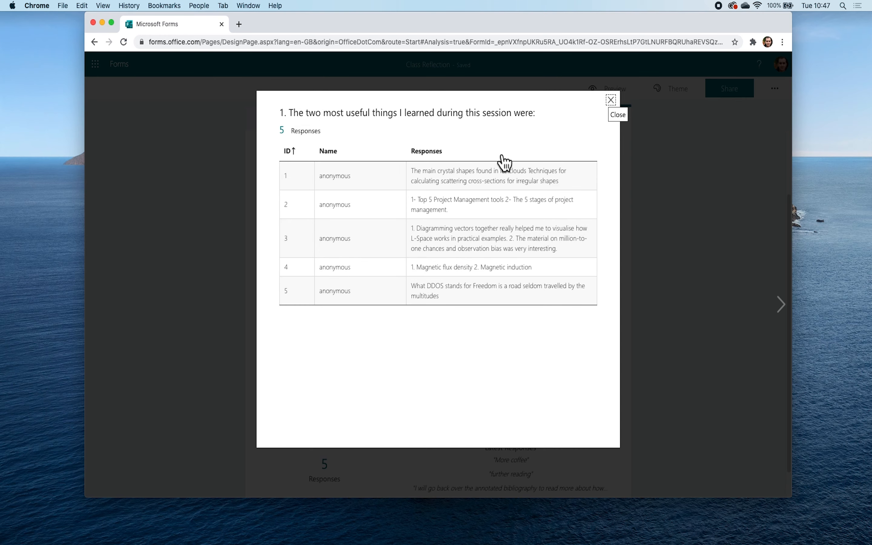
left_click(619, 110)
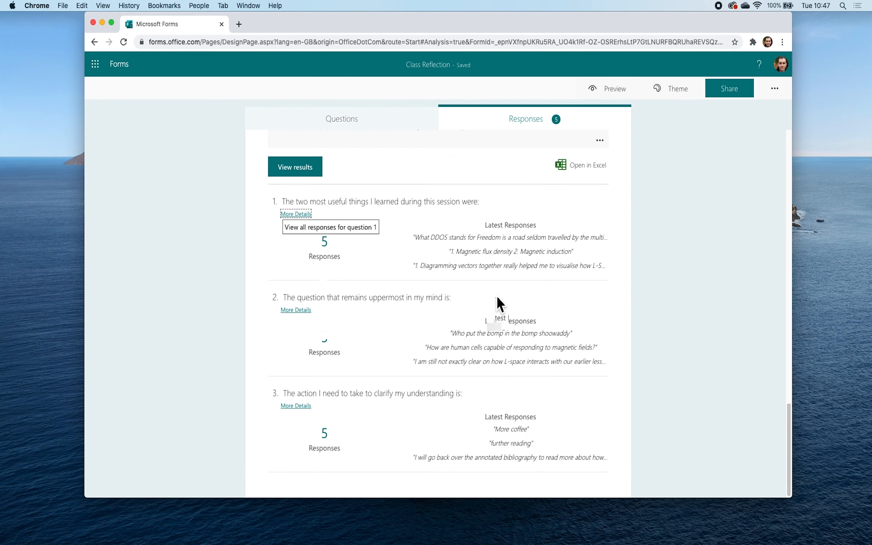
Step: Export the form's responses to an Excel workbook and open the downloaded Class Reflection file in Excel for viewing
scroll(537, 296, "up", 5)
left_click(589, 286)
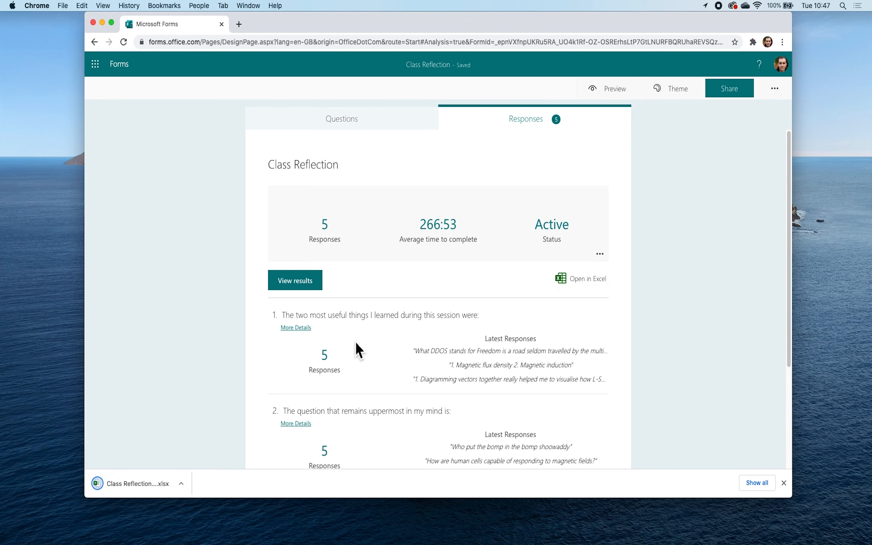
left_click(181, 484)
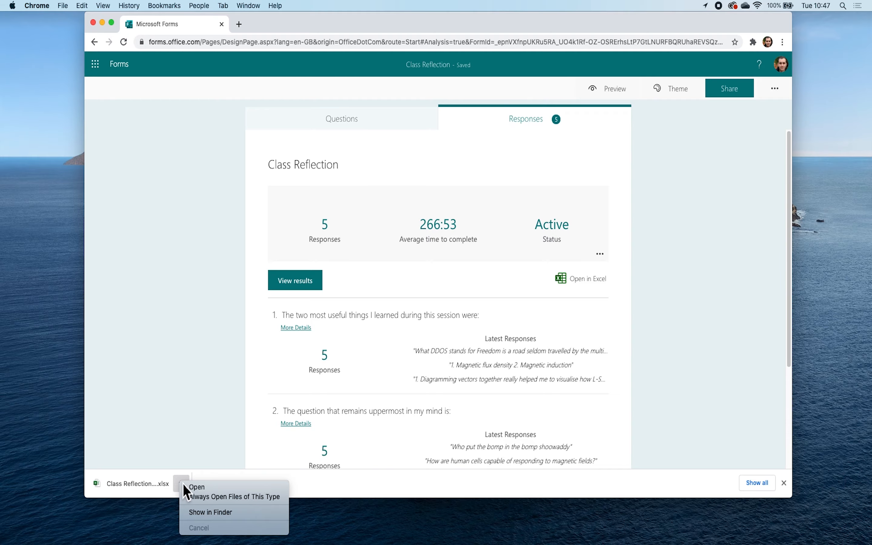
left_click(200, 488)
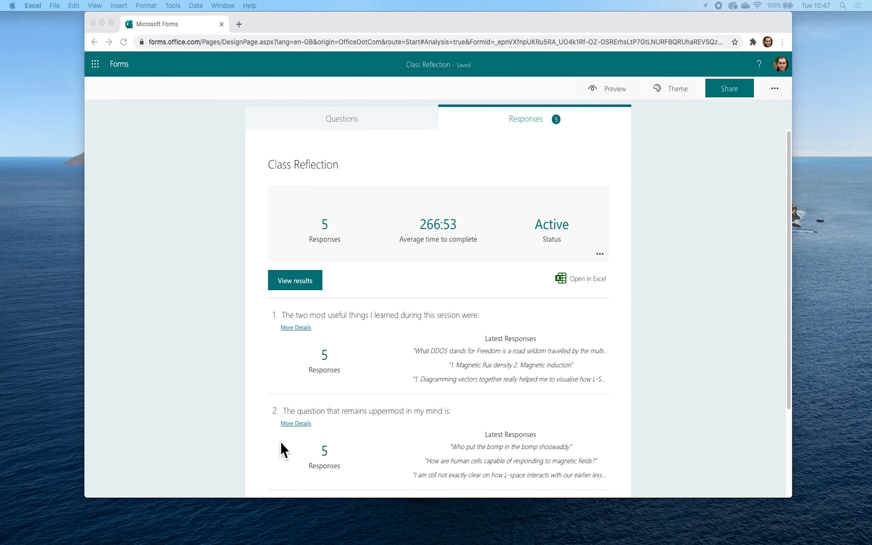
left_click_drag(22, 64, 594, 66)
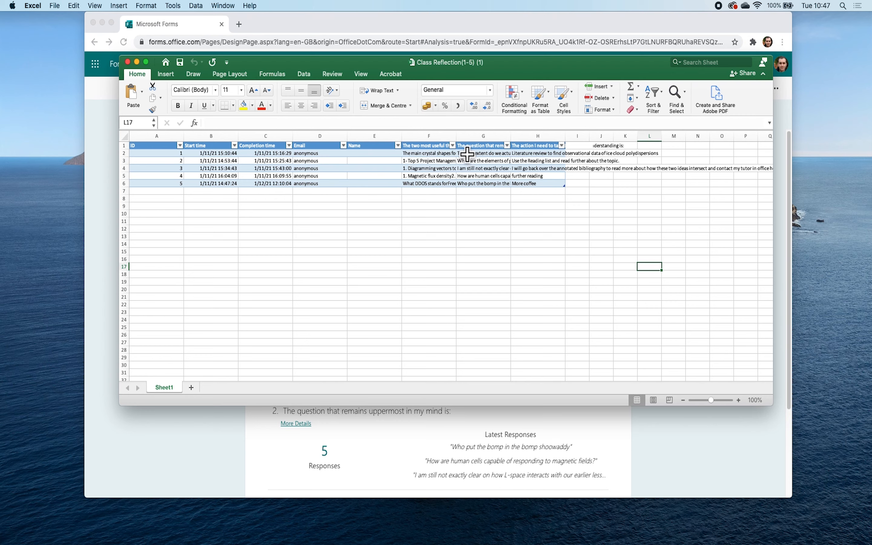
left_click_drag(464, 137, 483, 144)
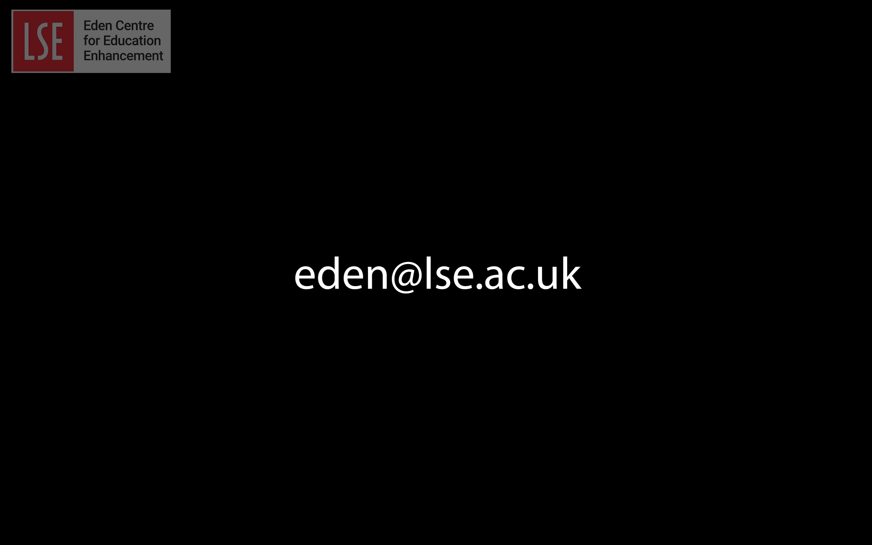